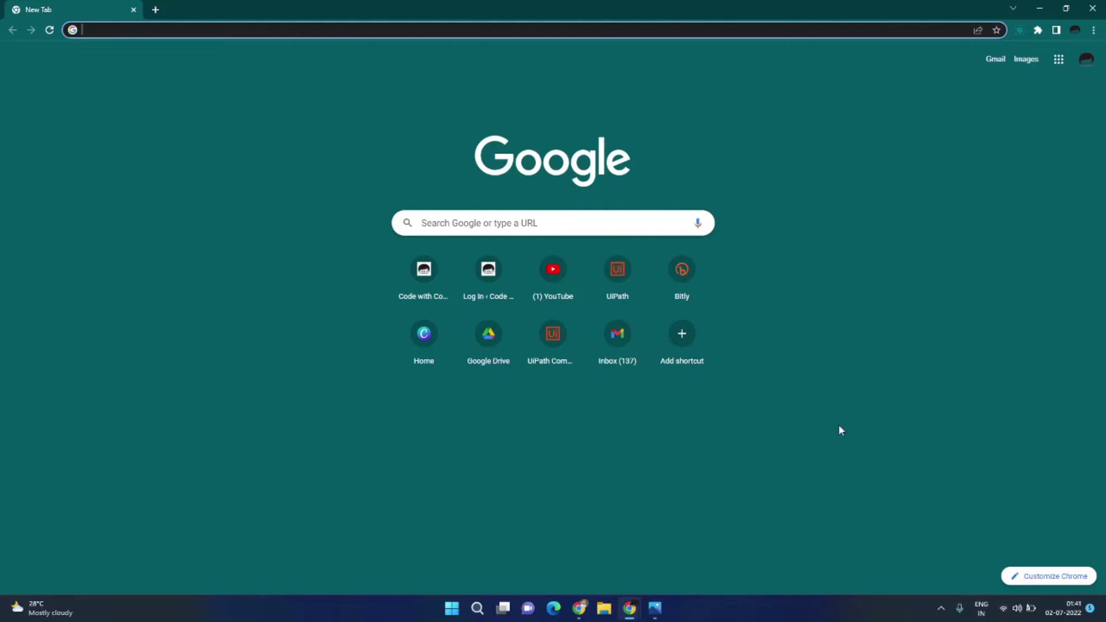
- Open the Control Room login page in a new tab from the welcome email's link and highlight the Username and Password lines
left_click(654, 607)
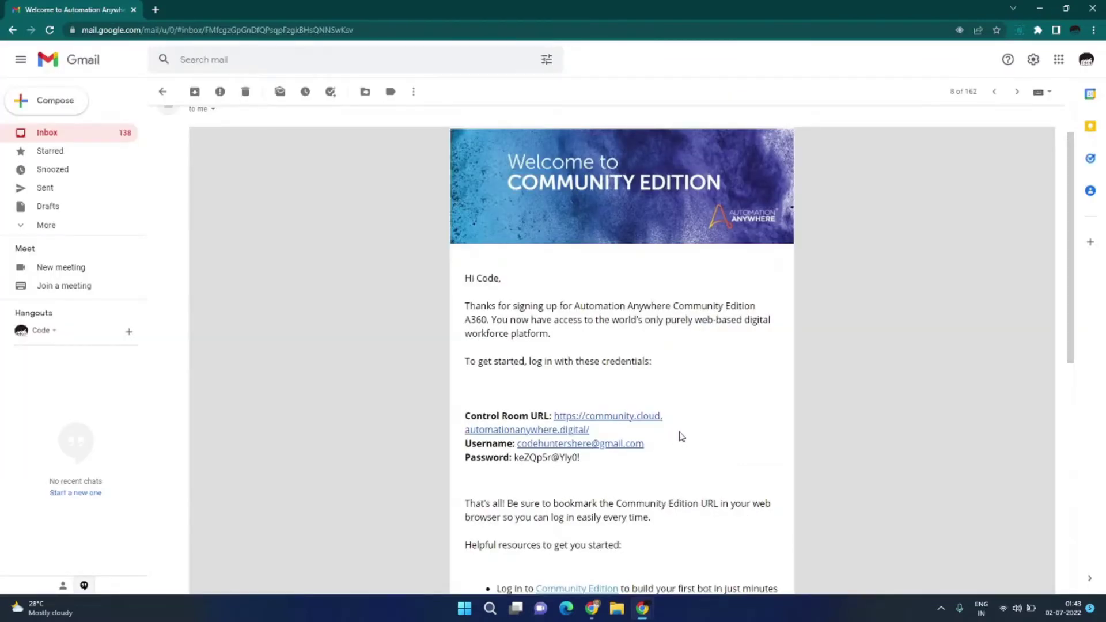
left_click(619, 420)
left_click_drag(464, 439, 613, 465)
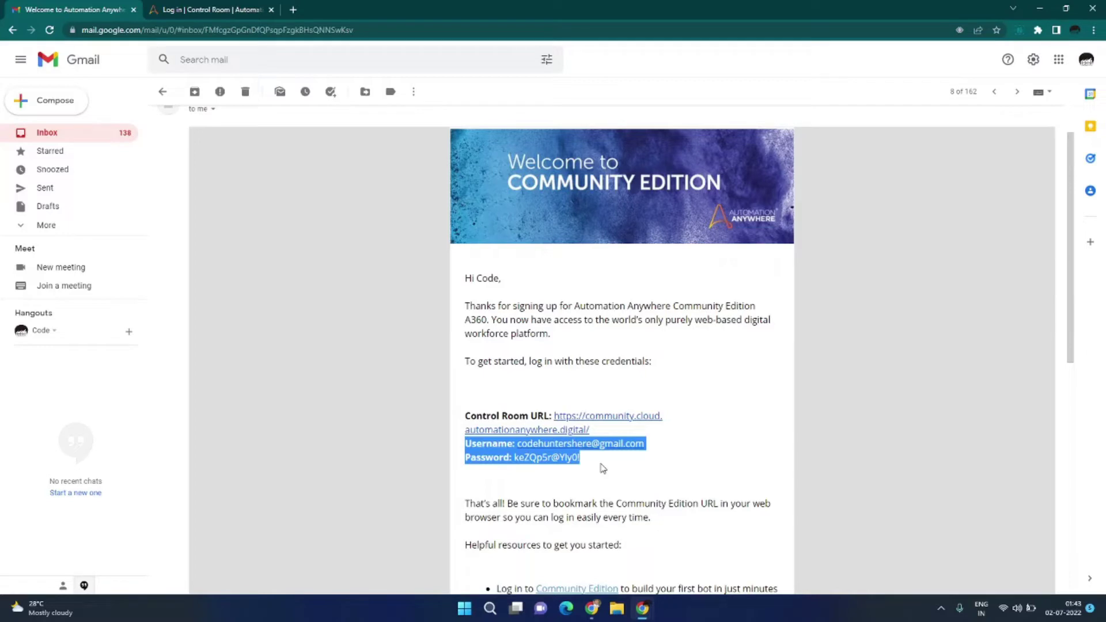
- Sign in on the Control Room login tab with the saved username and password
key("ctrl+Tab")
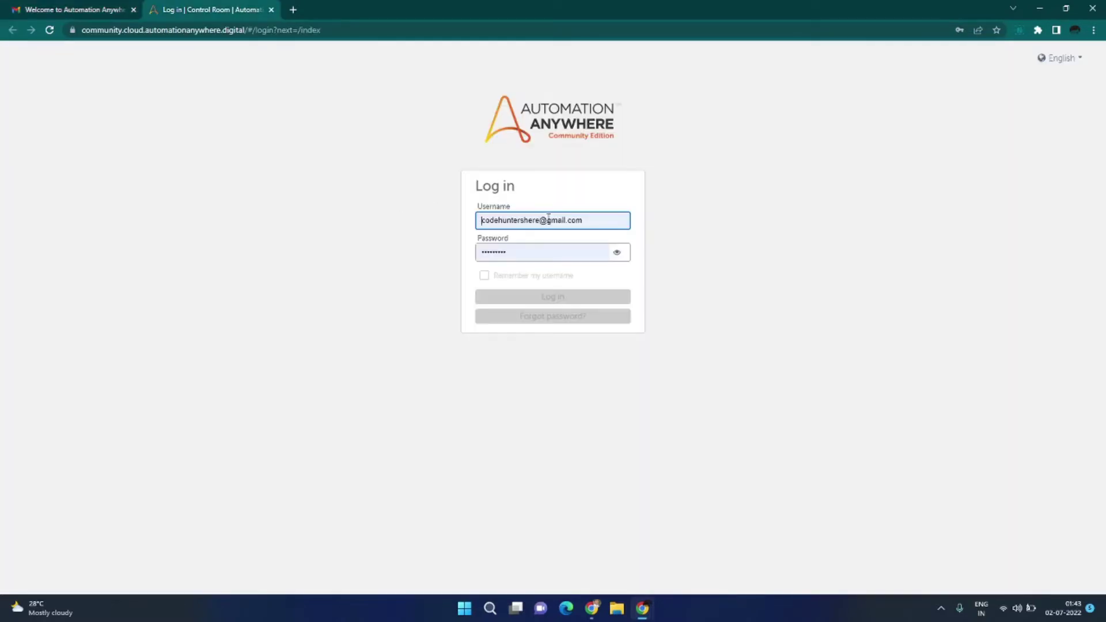
left_click(536, 251)
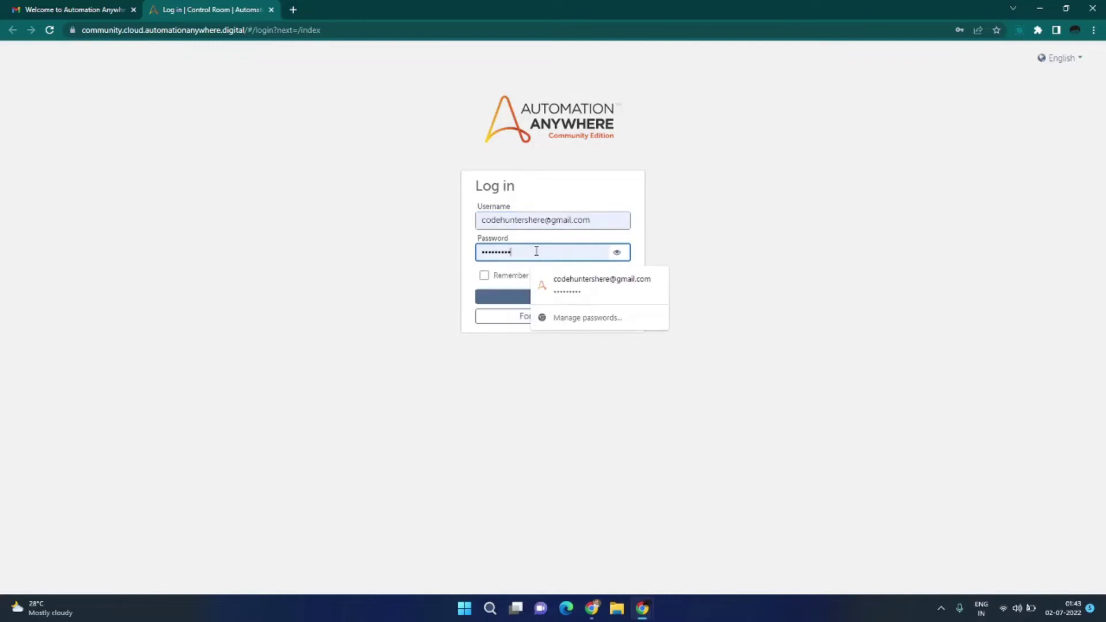
left_click(498, 299)
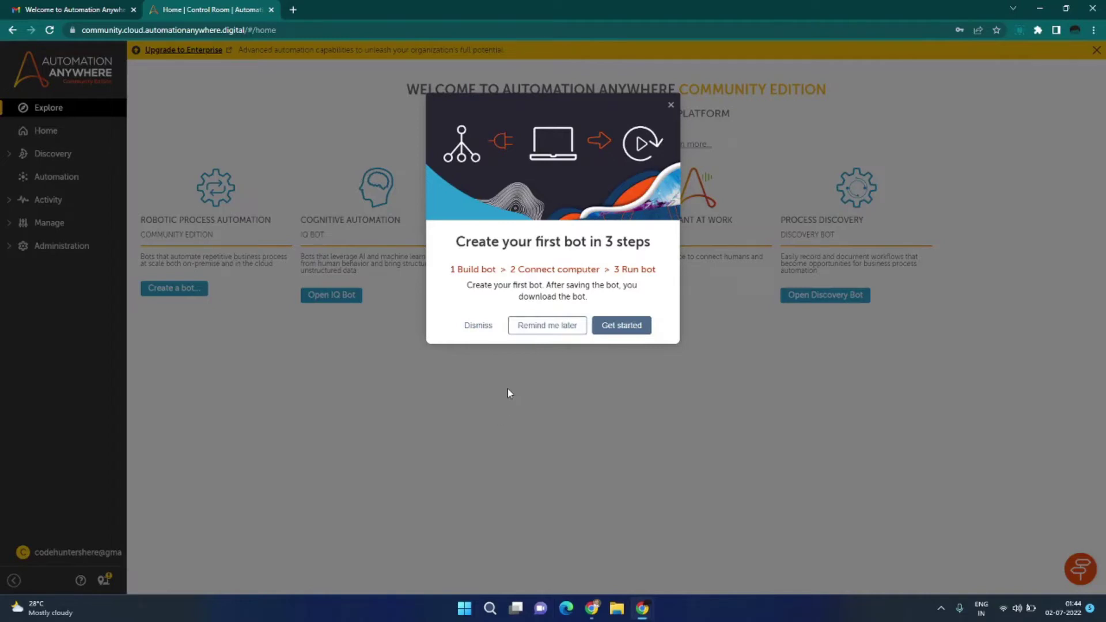
- Dismiss the 'Create your first bot' dialog and go to Manage > Devices, which lists zero devices
left_click(481, 326)
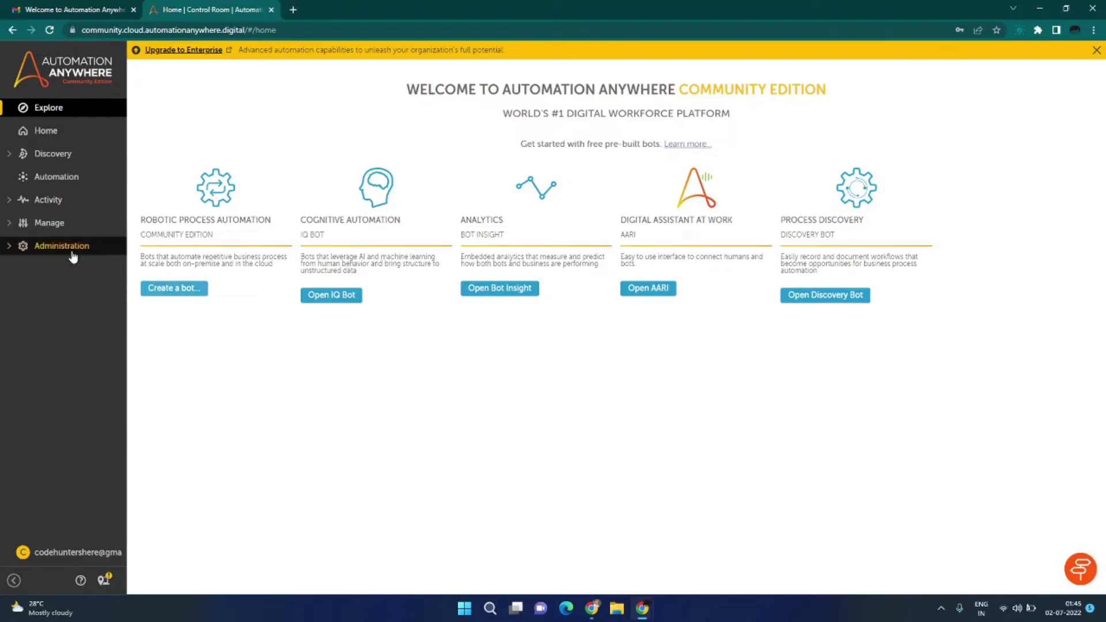
left_click(10, 224)
left_click(36, 275)
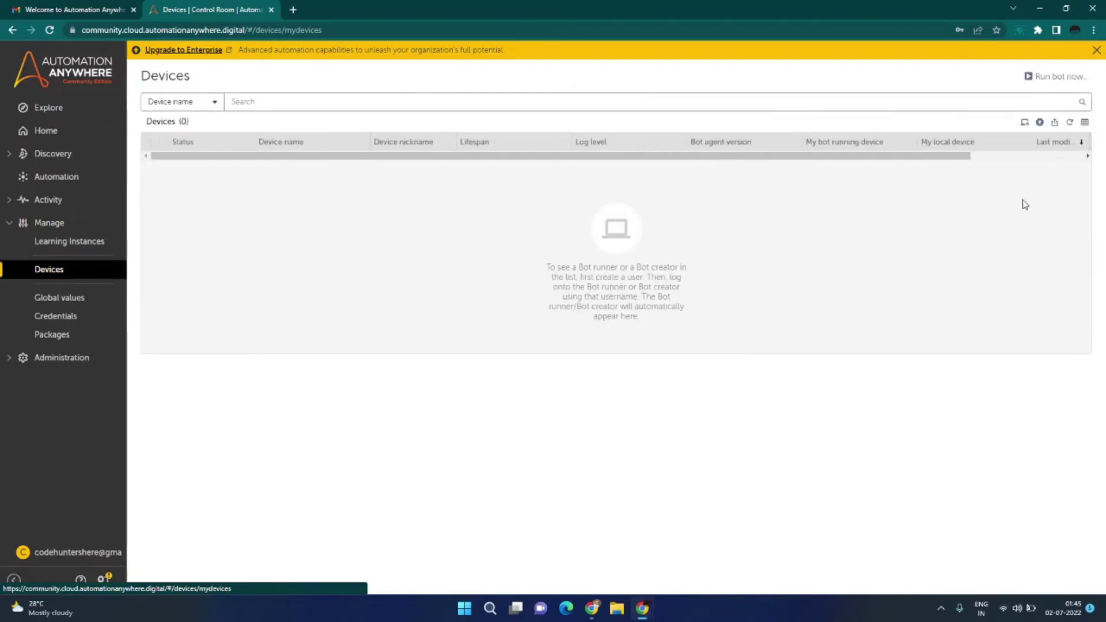
- Connect this computer as a local device: download, run, and install the Bot Agent for all users
left_click(1025, 123)
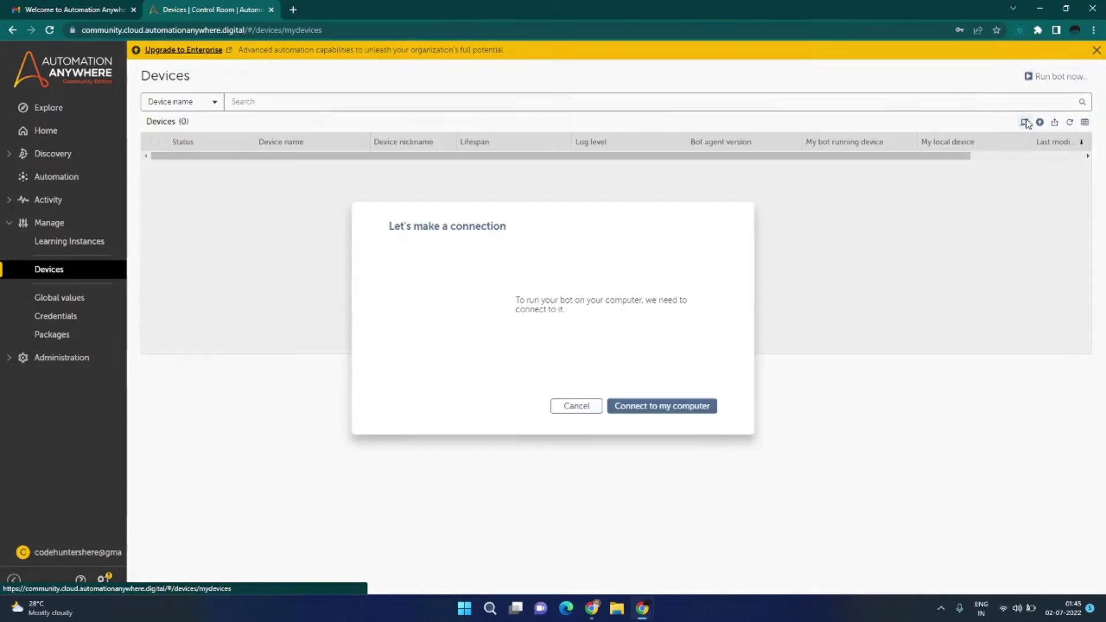
left_click(649, 407)
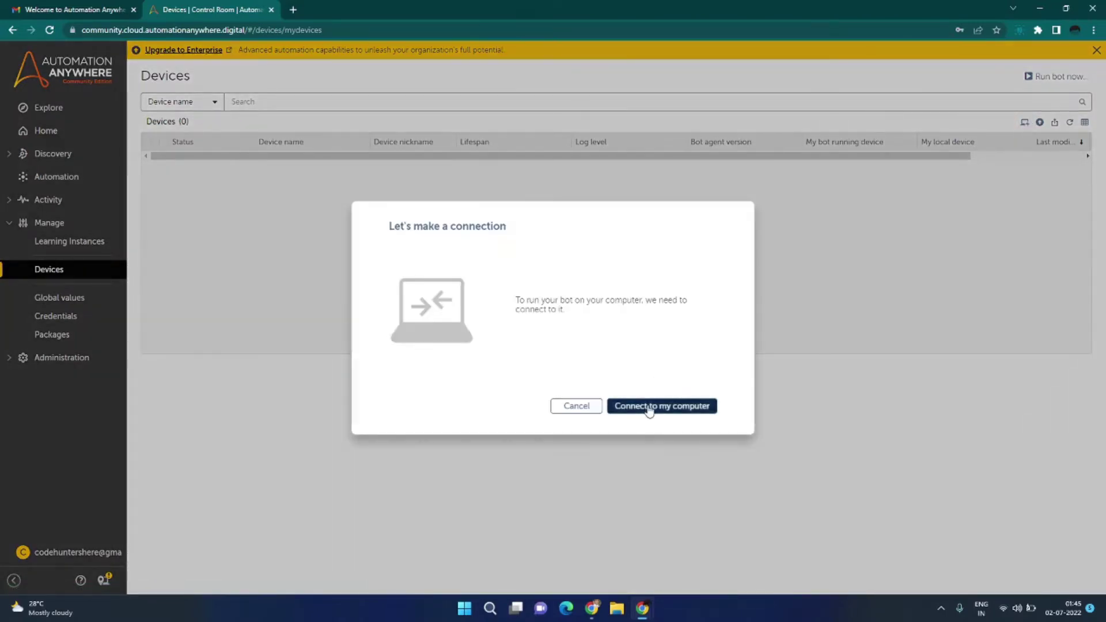
left_click(468, 293)
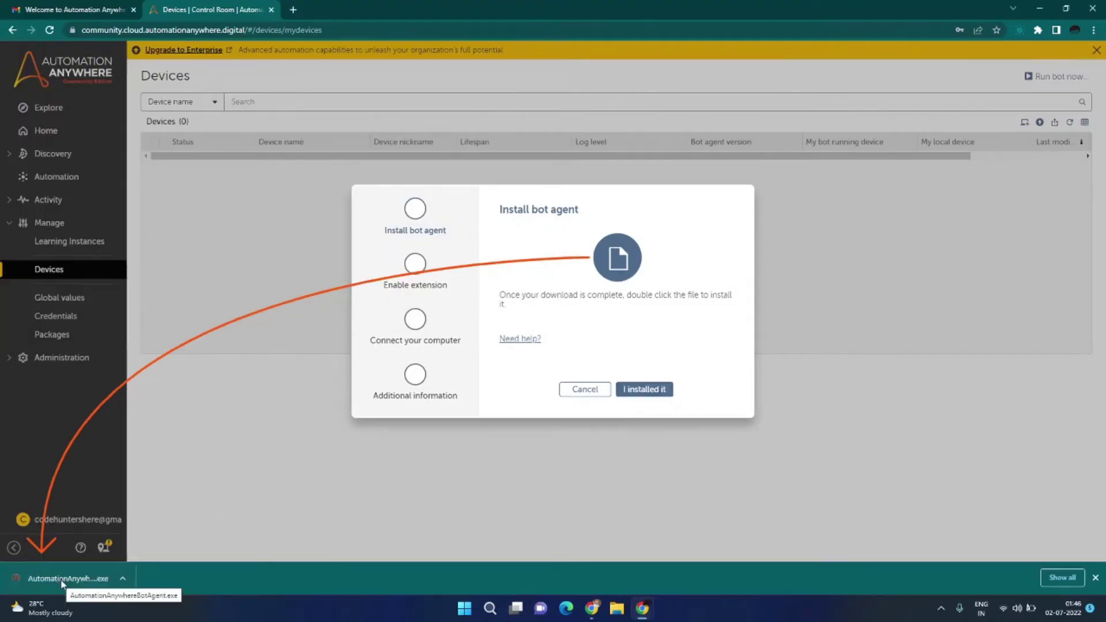
left_click(61, 579)
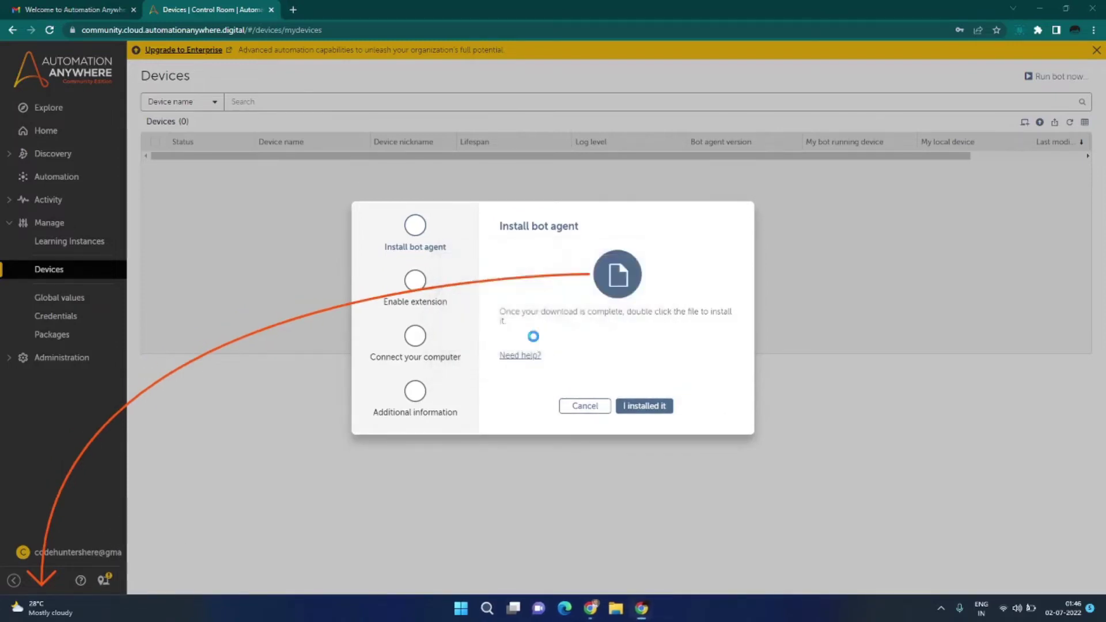
left_click(612, 394)
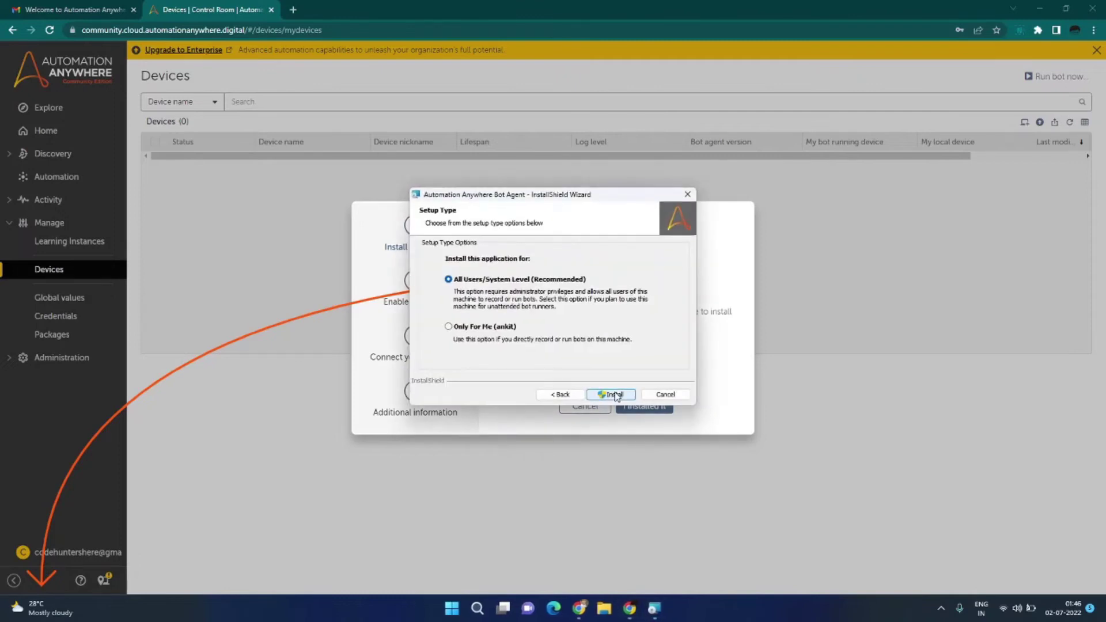
left_click(614, 395)
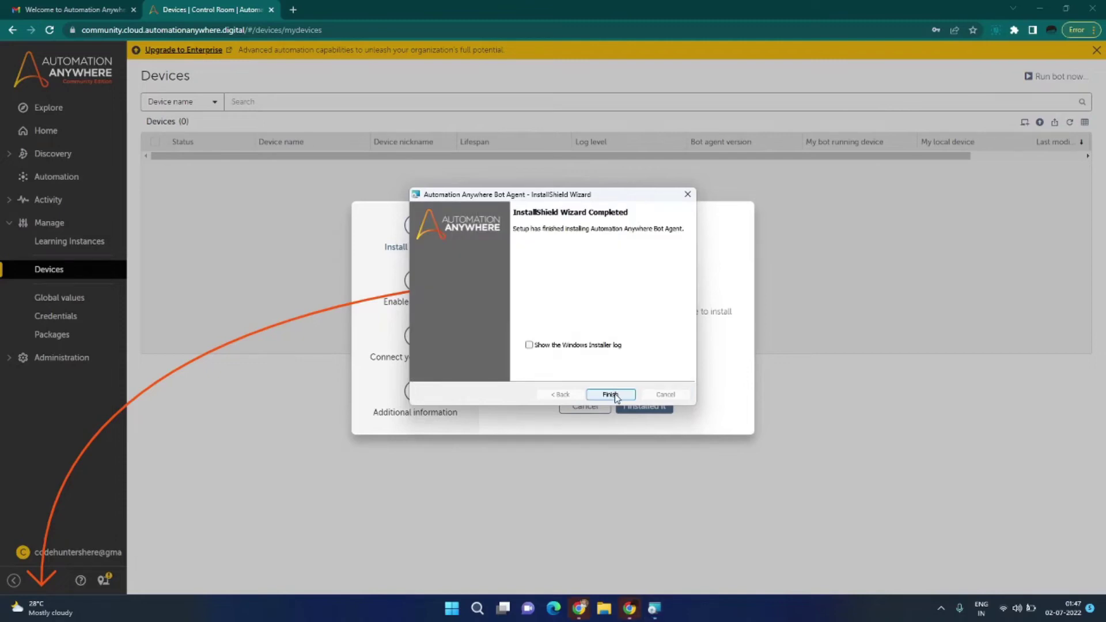
left_click(611, 395)
- Confirm the Bot Agent install and enable the Automation 360 extension in Chrome's Extensions settings
left_click(643, 406)
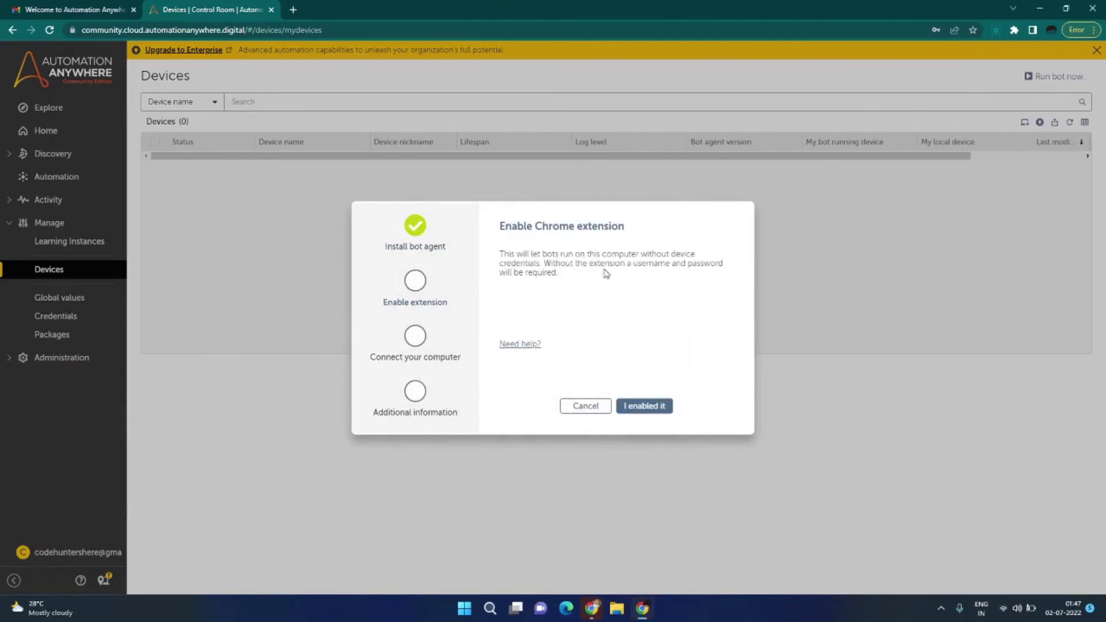
left_click(1093, 31)
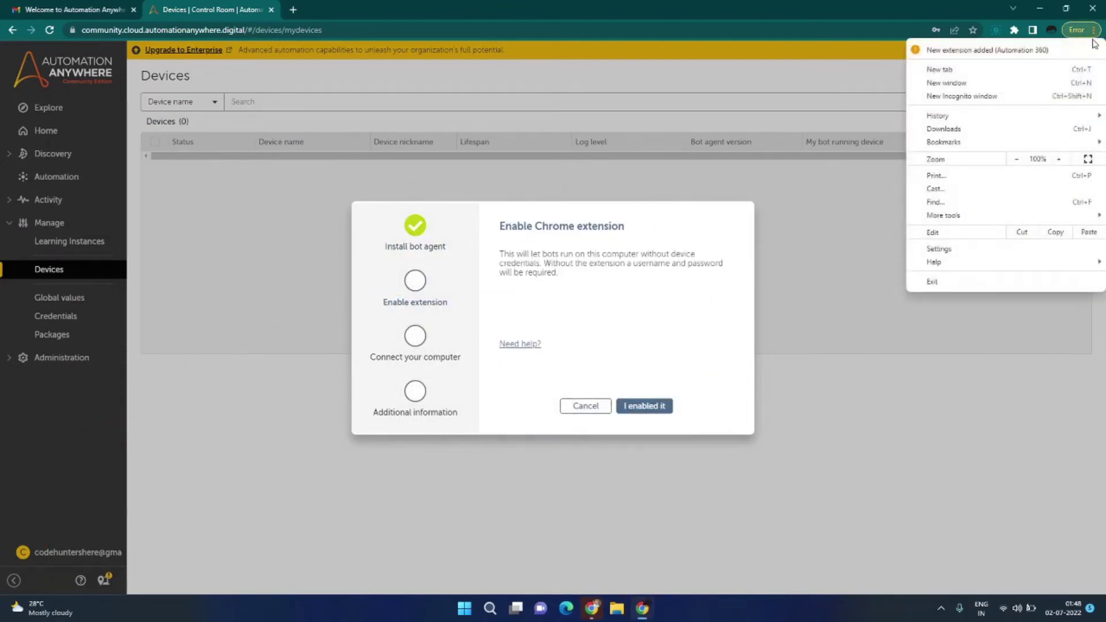
left_click(987, 248)
left_click(55, 386)
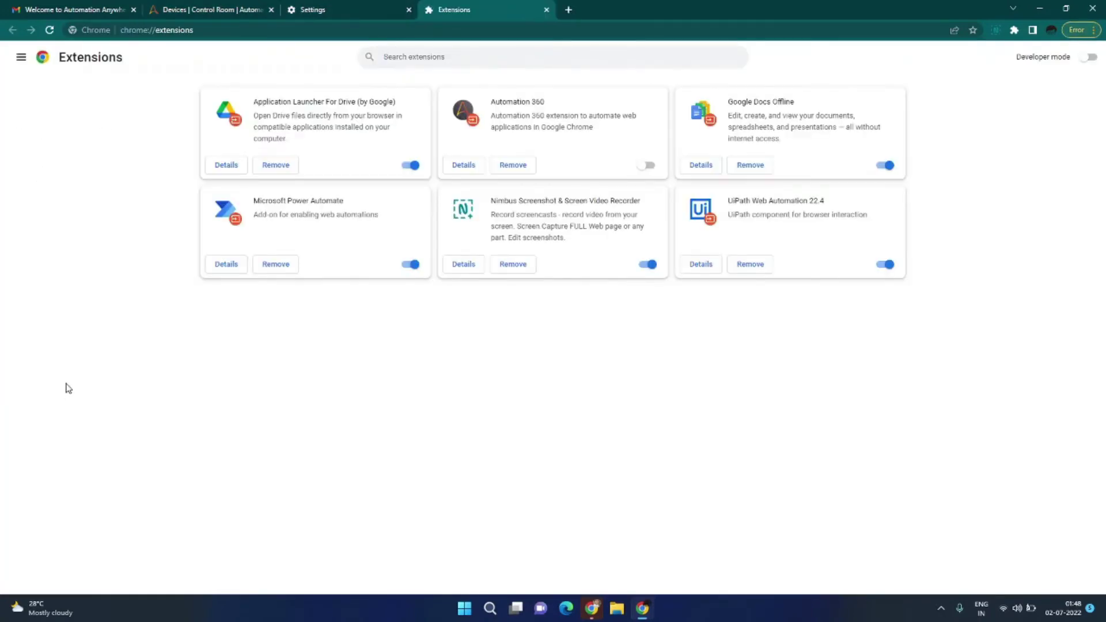
left_click(648, 166)
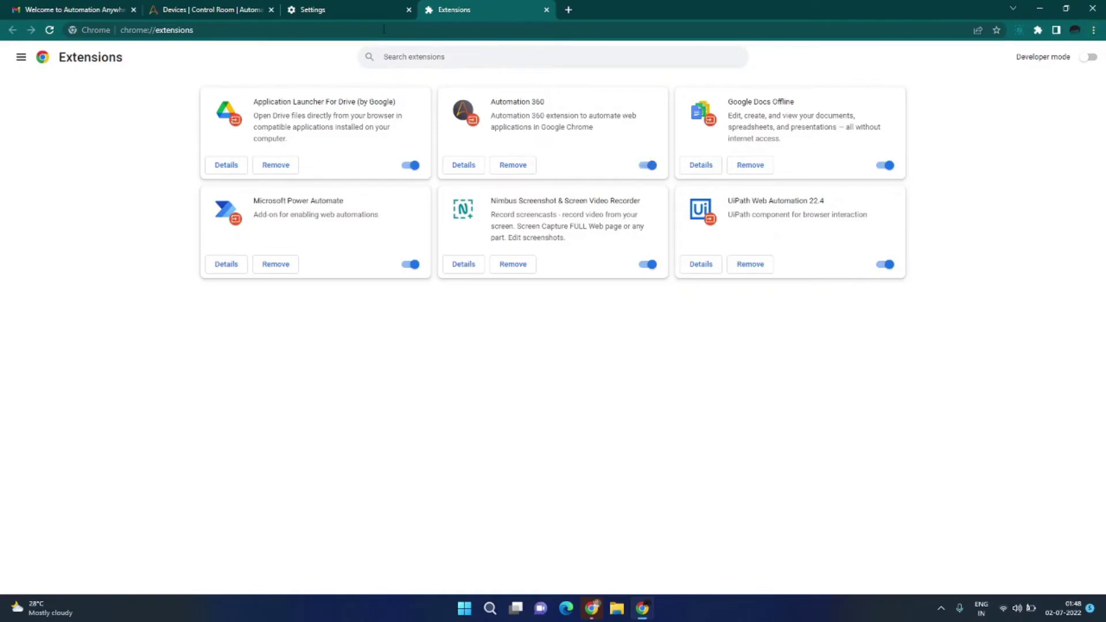
left_click(547, 9)
key("ctrl+w")
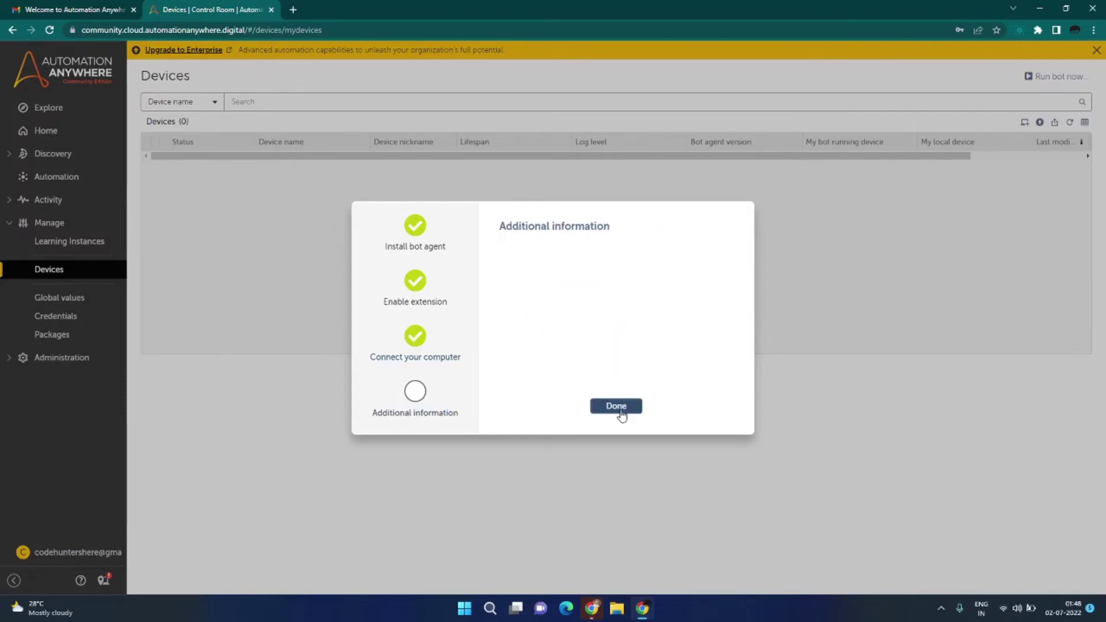
- Finish device setup, refresh until the computer shows Connected, and go to the Automation page
left_click(616, 406)
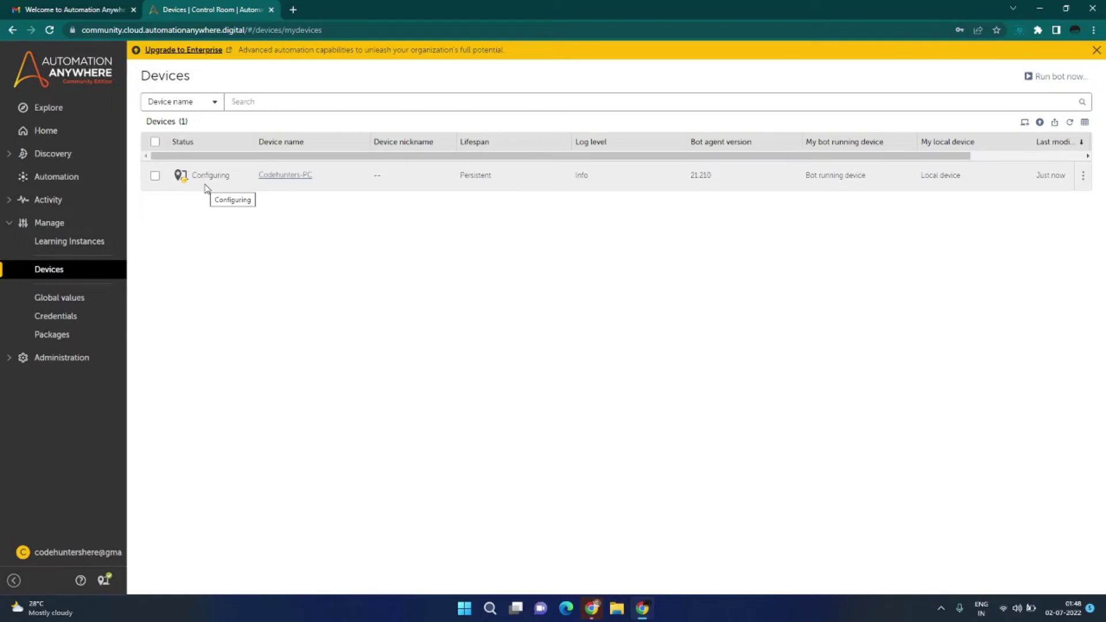
left_click(1070, 122)
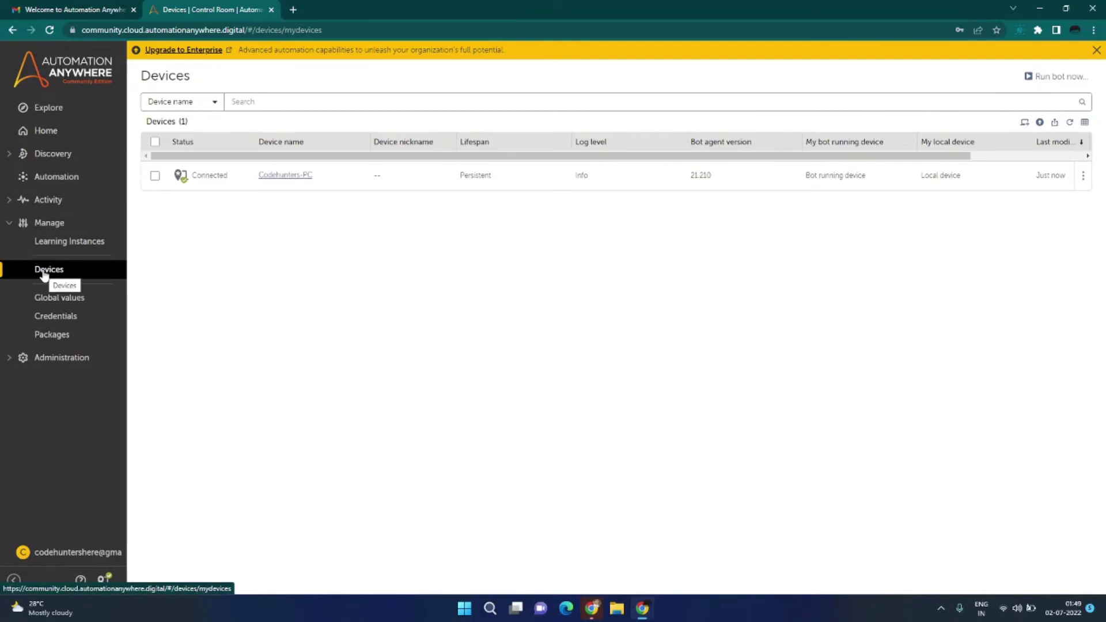
left_click(49, 179)
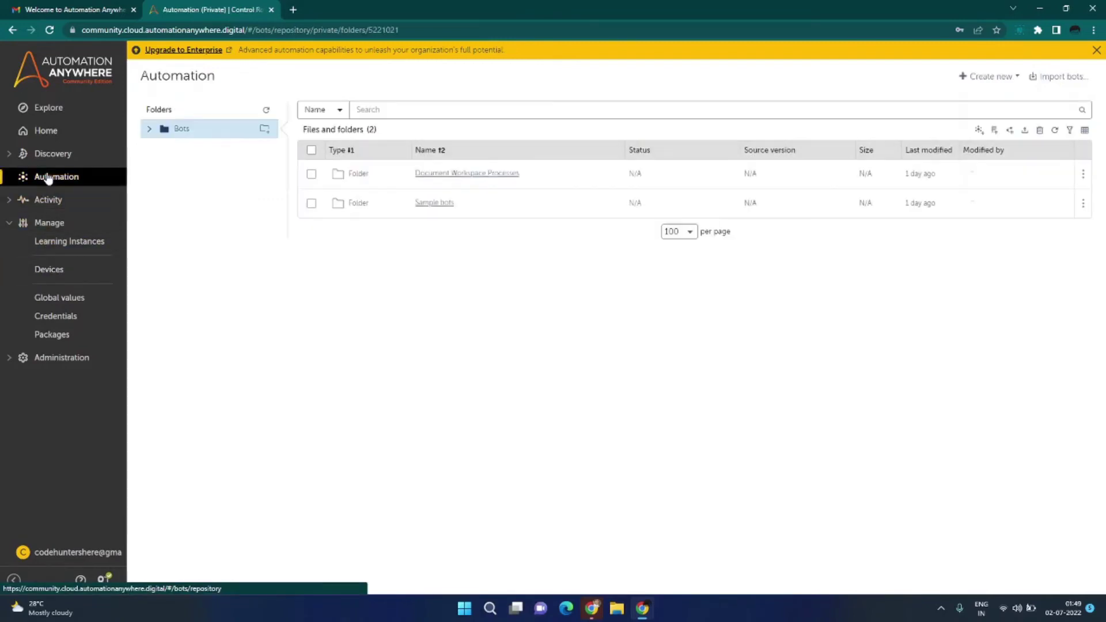
- Create task bot FirstBot, description 'FirstBot in A360', in folder \Bots\, and open it for editing
left_click(978, 131)
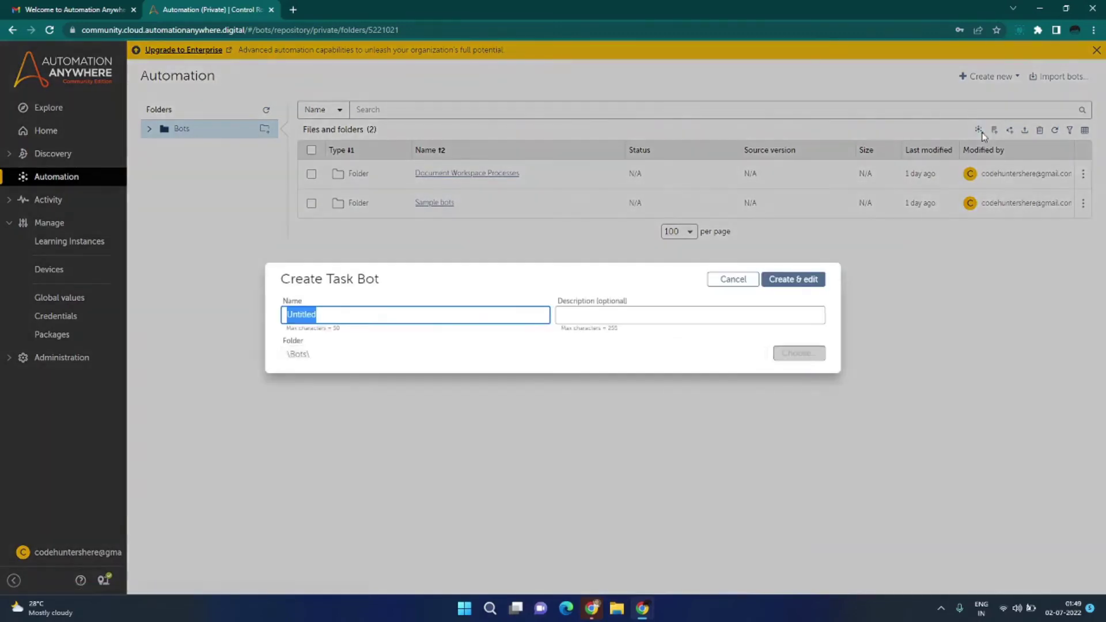
type("FirstBot")
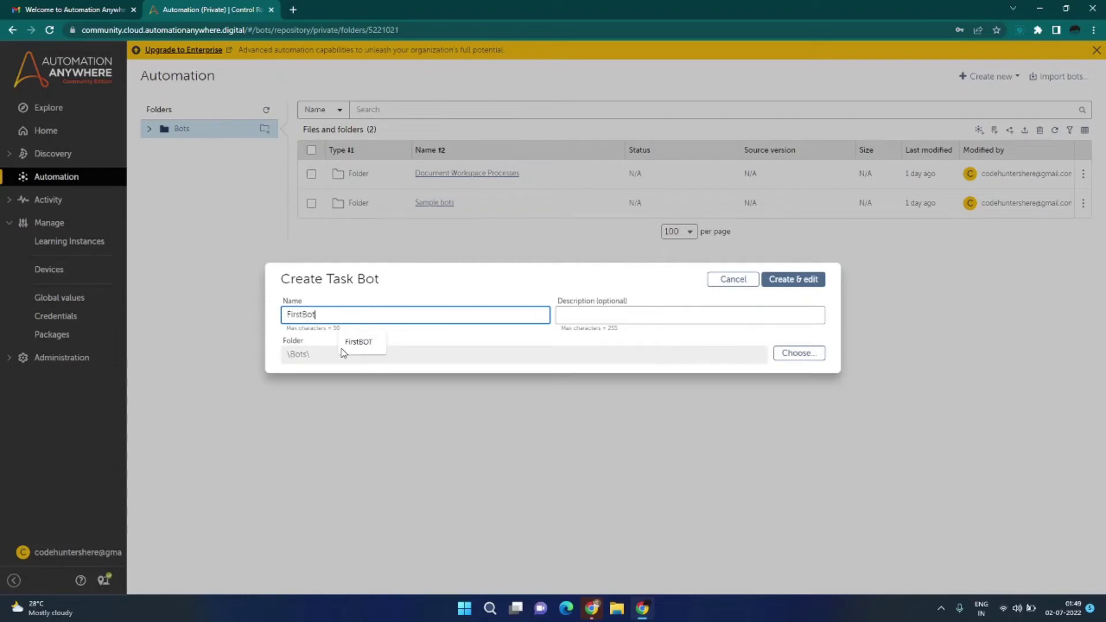
left_click(617, 316)
type("FirstBot in A360")
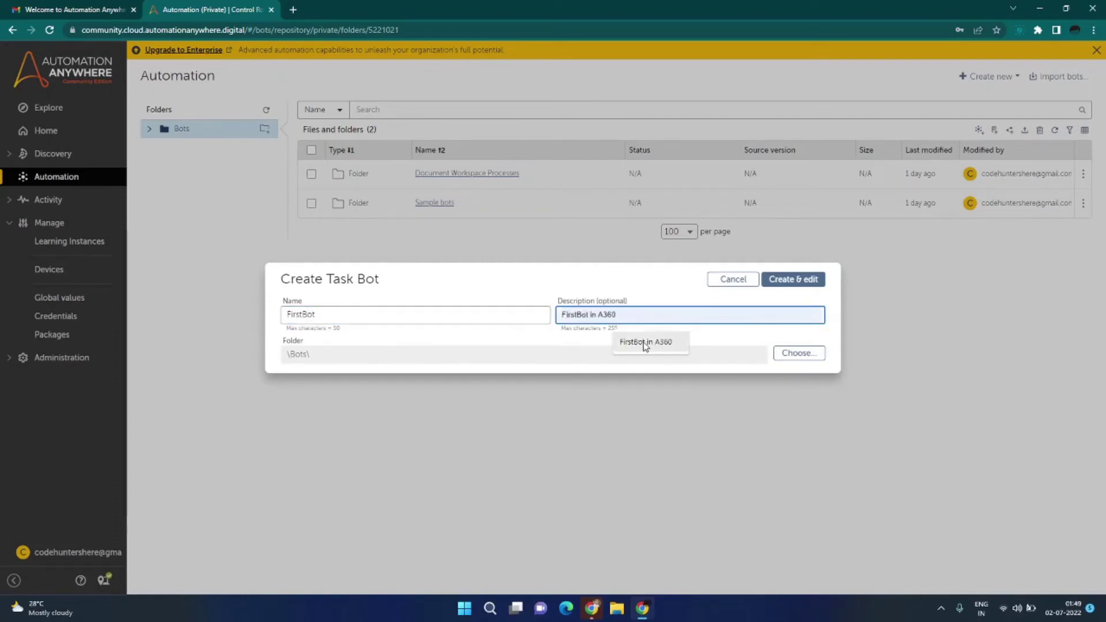
left_click(645, 342)
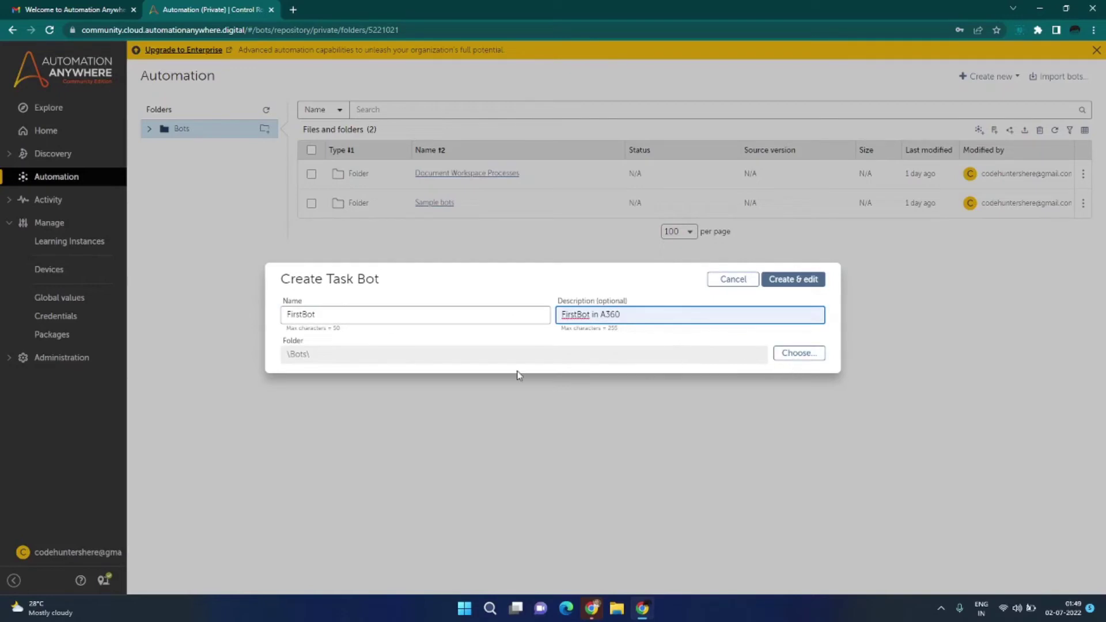
left_click_drag(328, 355, 264, 359)
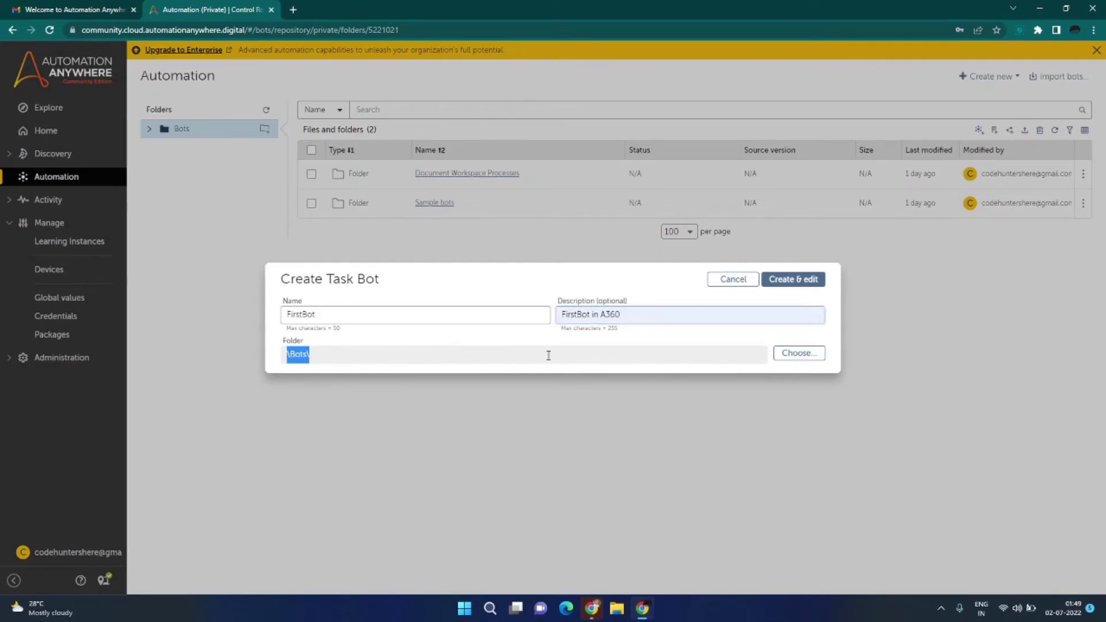
left_click(797, 284)
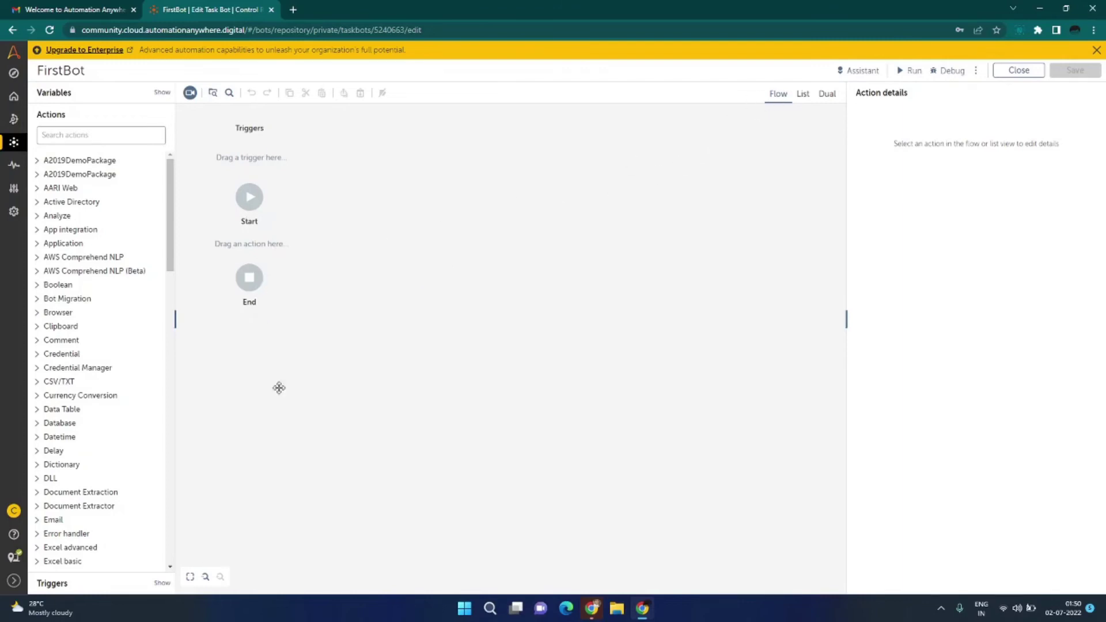
left_click(804, 96)
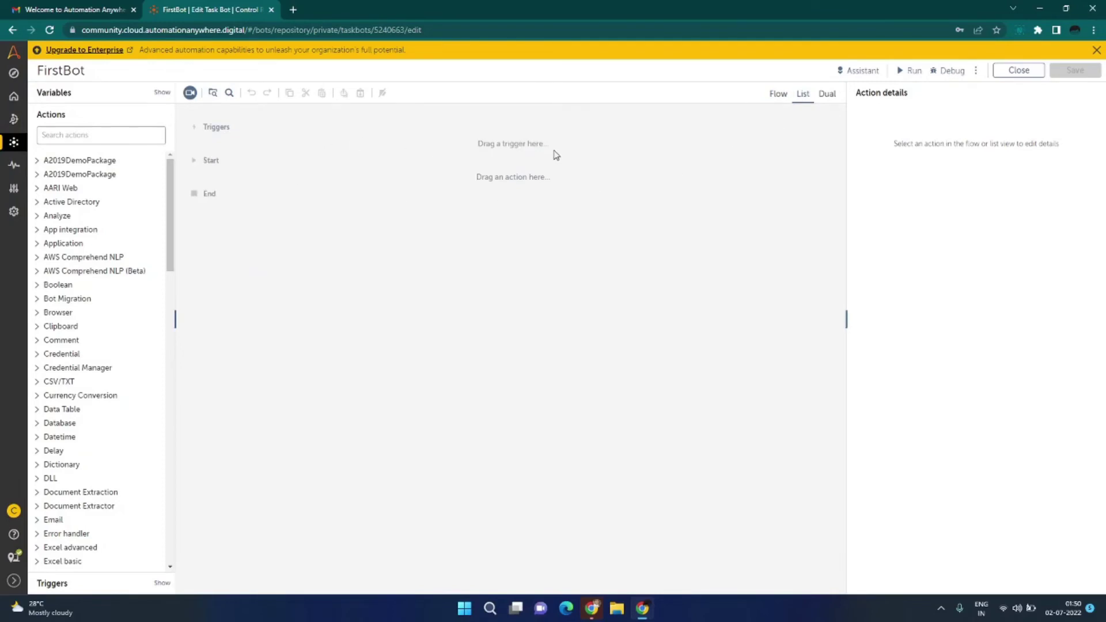
left_click(826, 105)
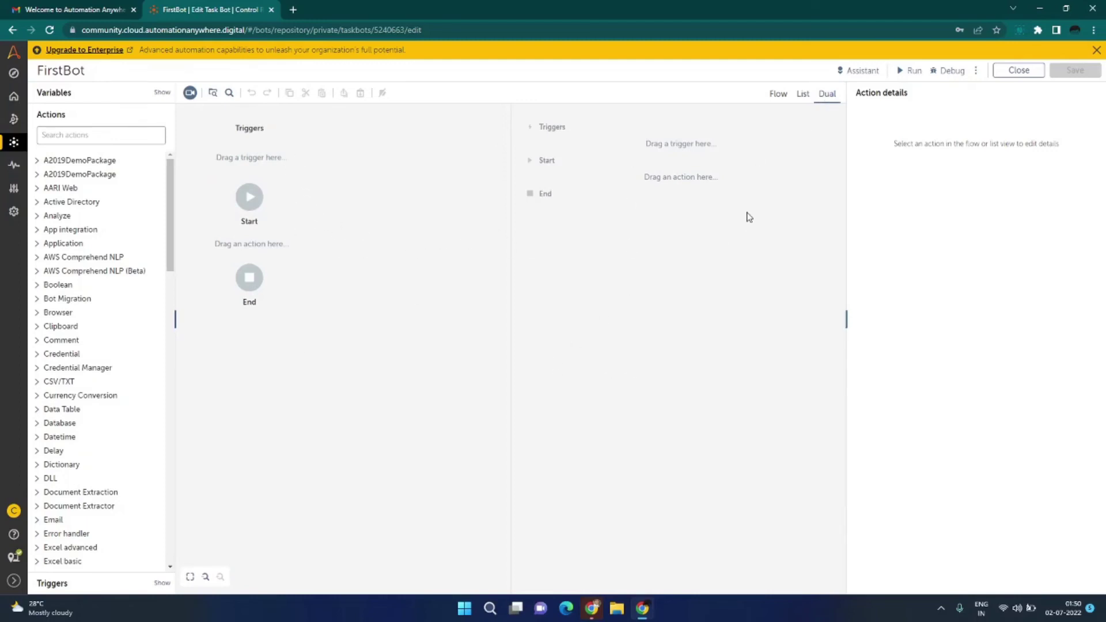
left_click(778, 95)
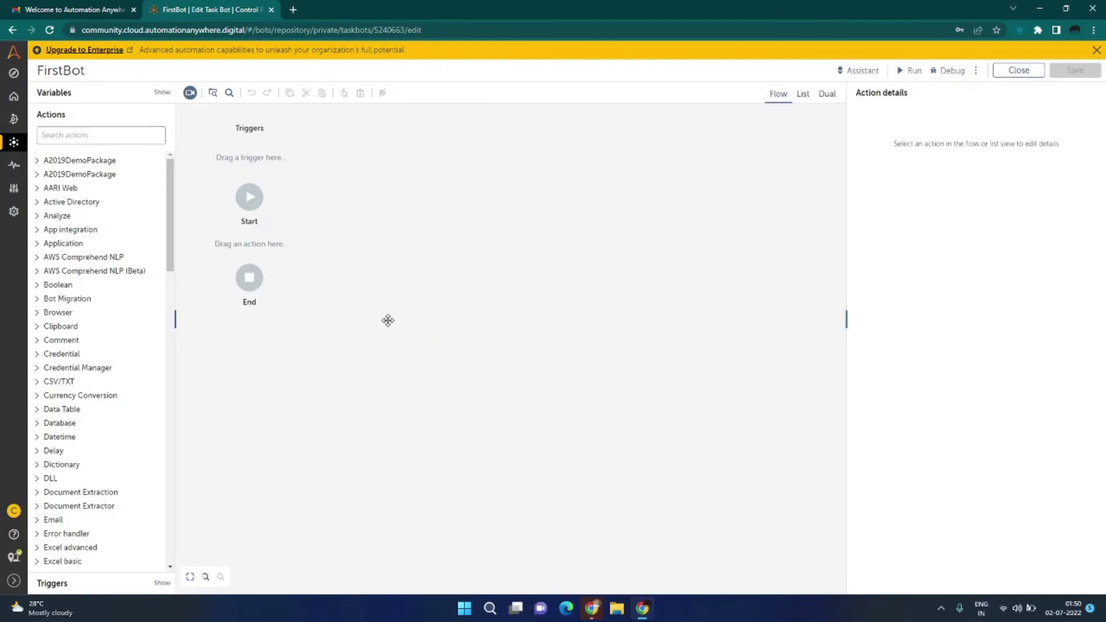
left_click(106, 136)
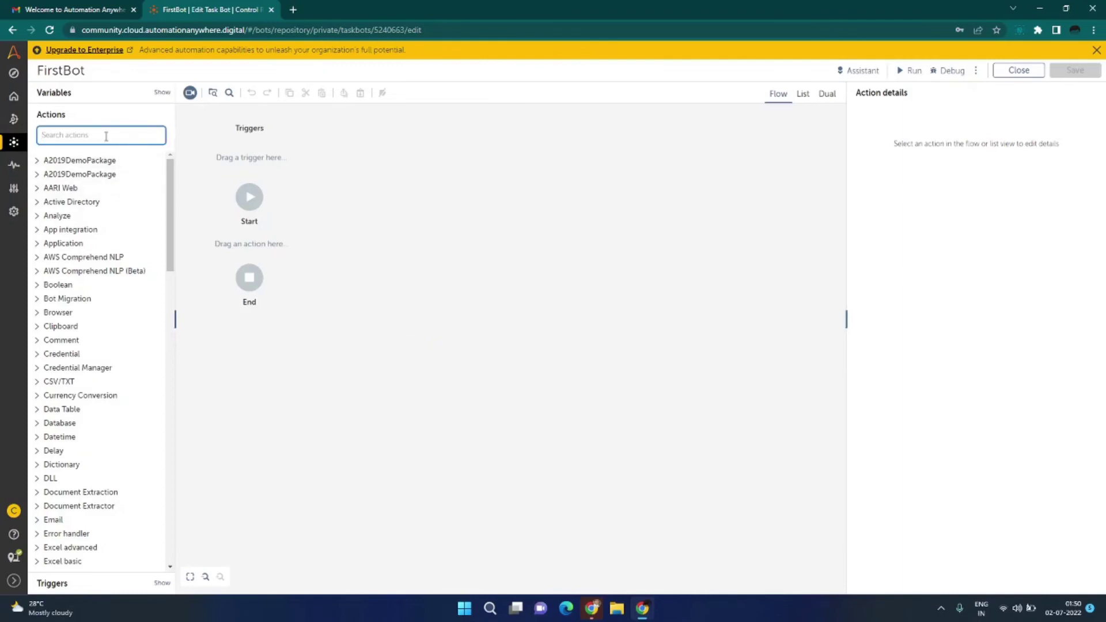
- Find the Message box action and place it between Start and End
type("Message")
left_click_drag(72, 173, 326, 259)
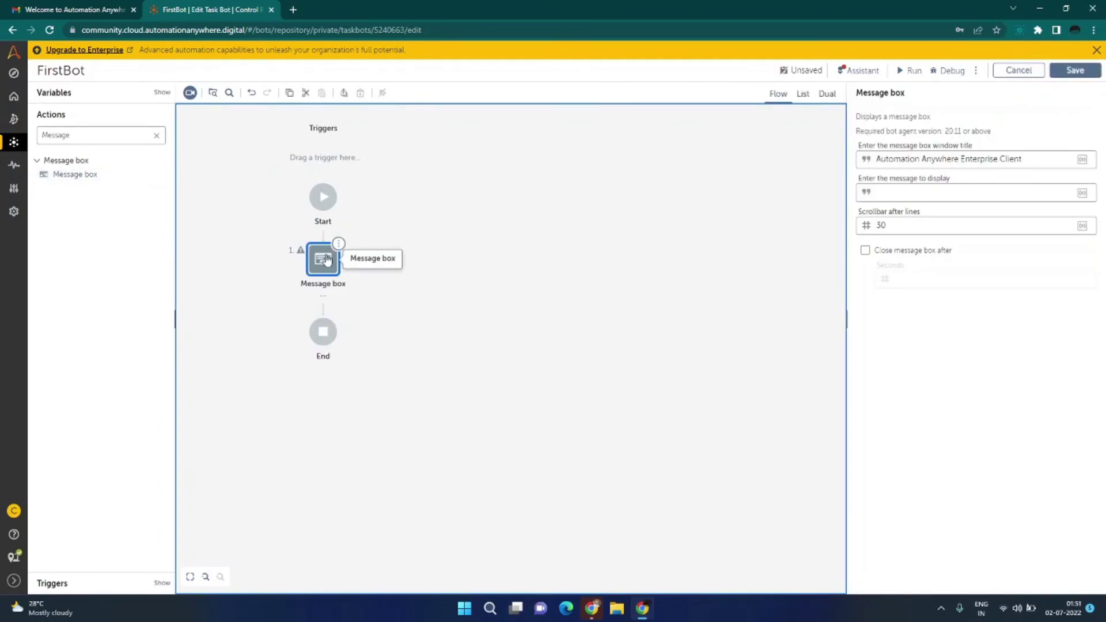
left_click(326, 262)
left_click(326, 262)
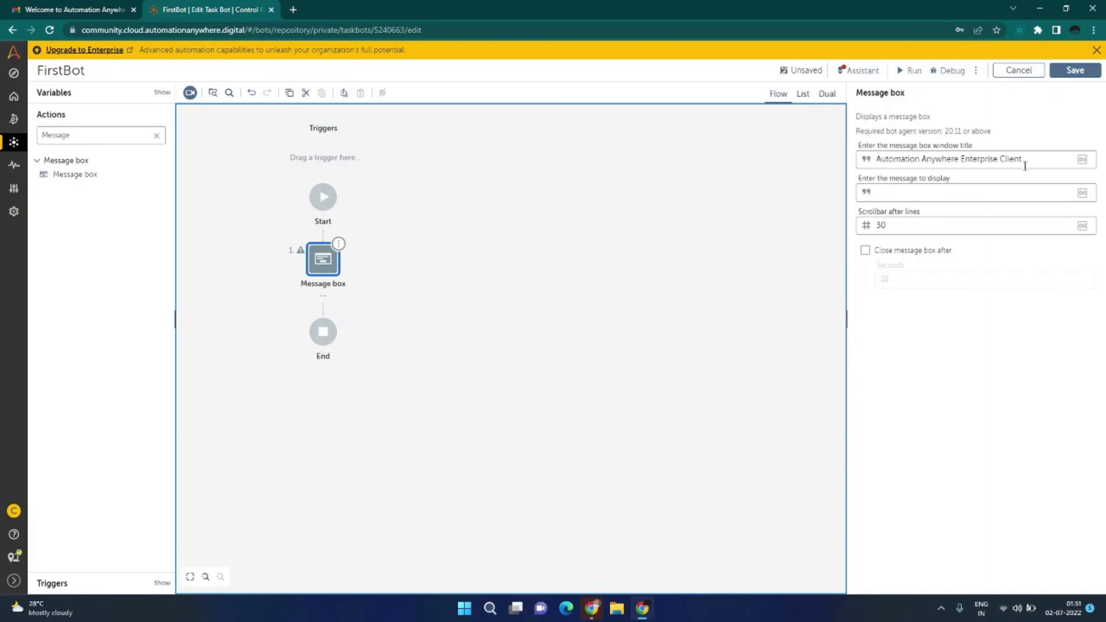
- Set the window title to 'Automation Anywhere' and the message to 'Welcome to A360'
left_click_drag(1034, 159, 867, 164)
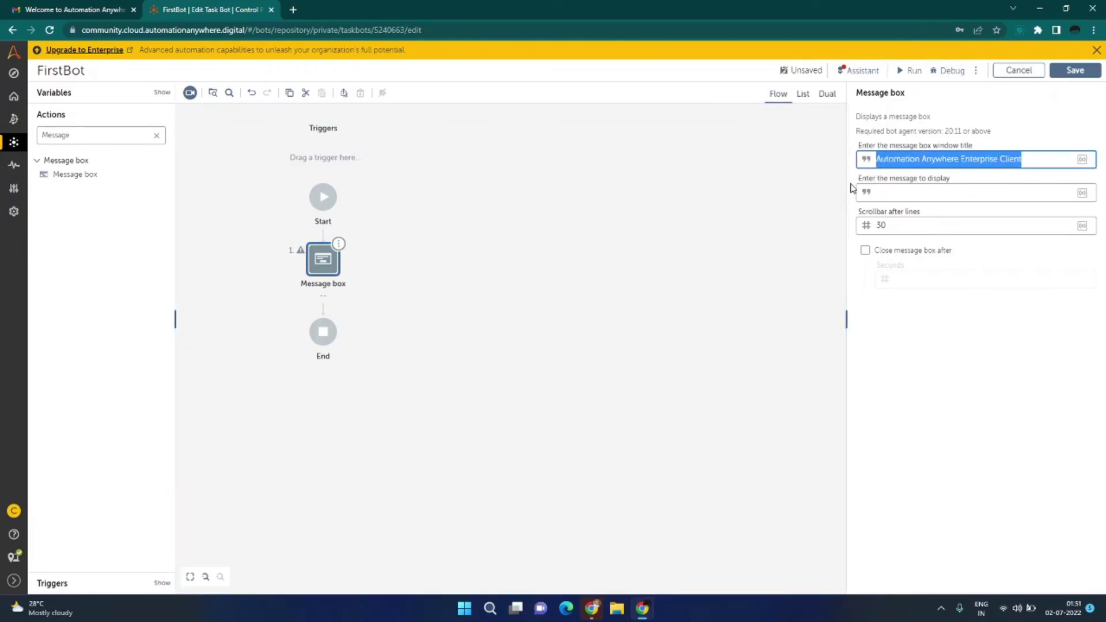
left_click(980, 160)
left_click_drag(963, 159, 1100, 160)
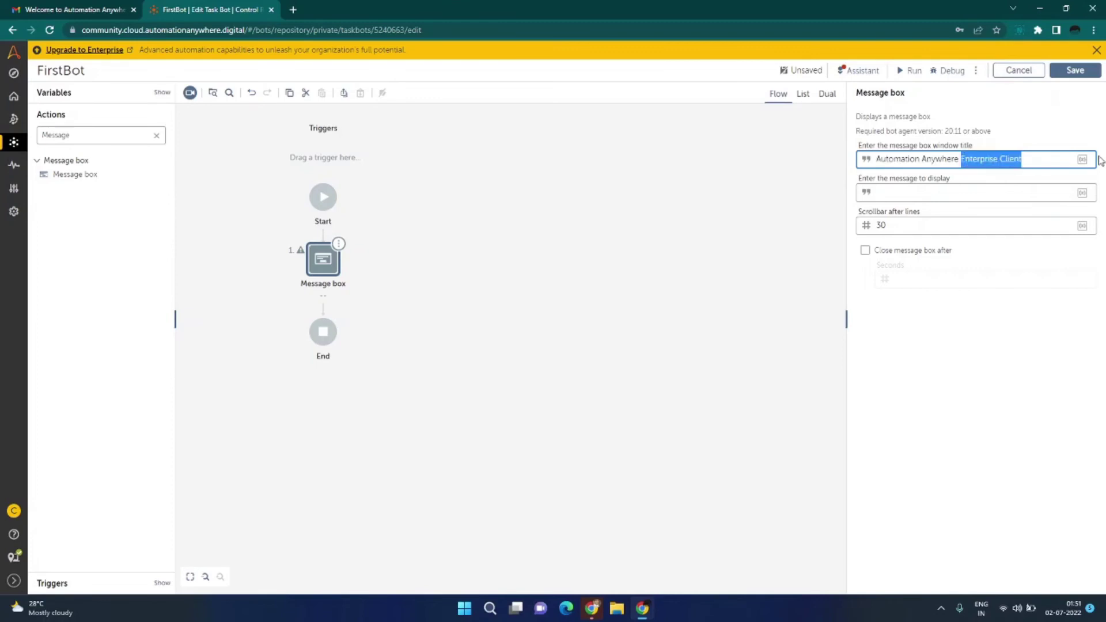
key("BackSpace")
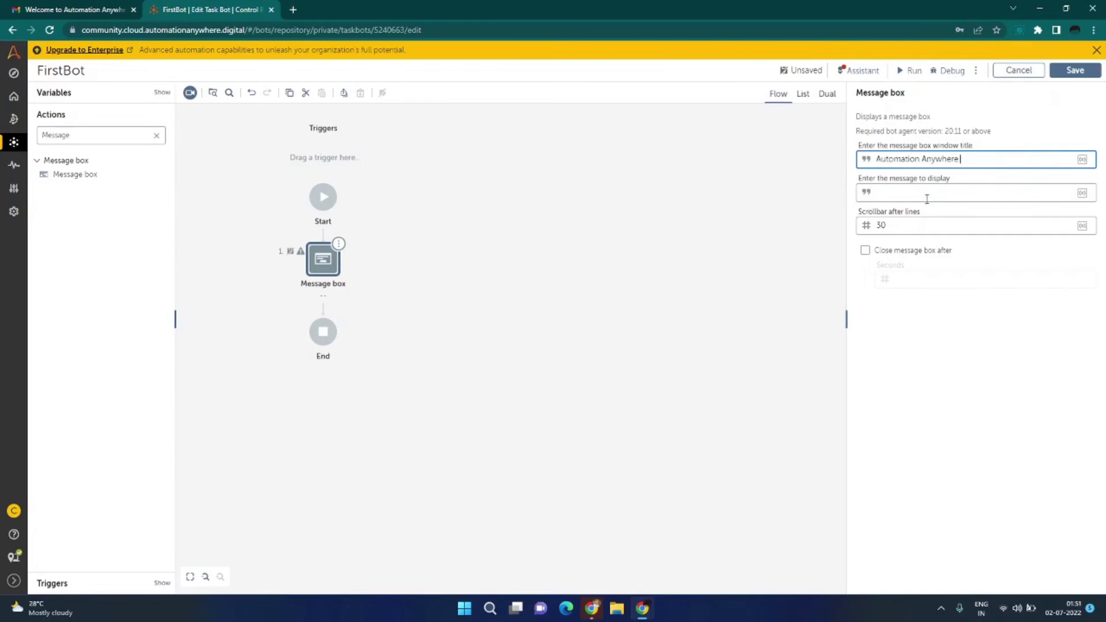
left_click(909, 195)
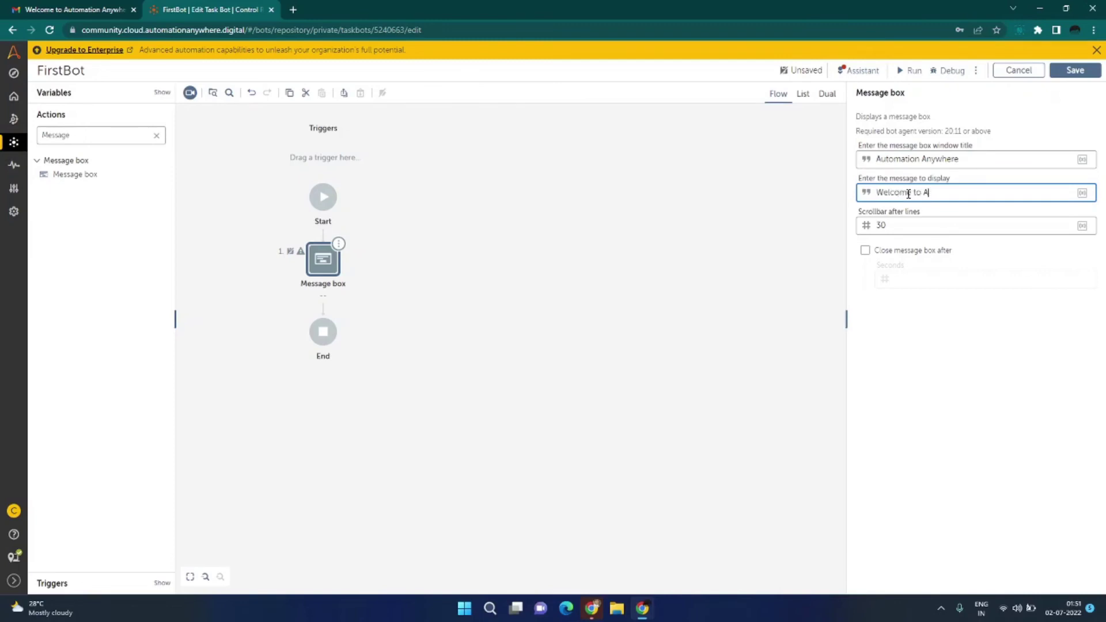
type("Welcome to A360")
left_click(518, 289)
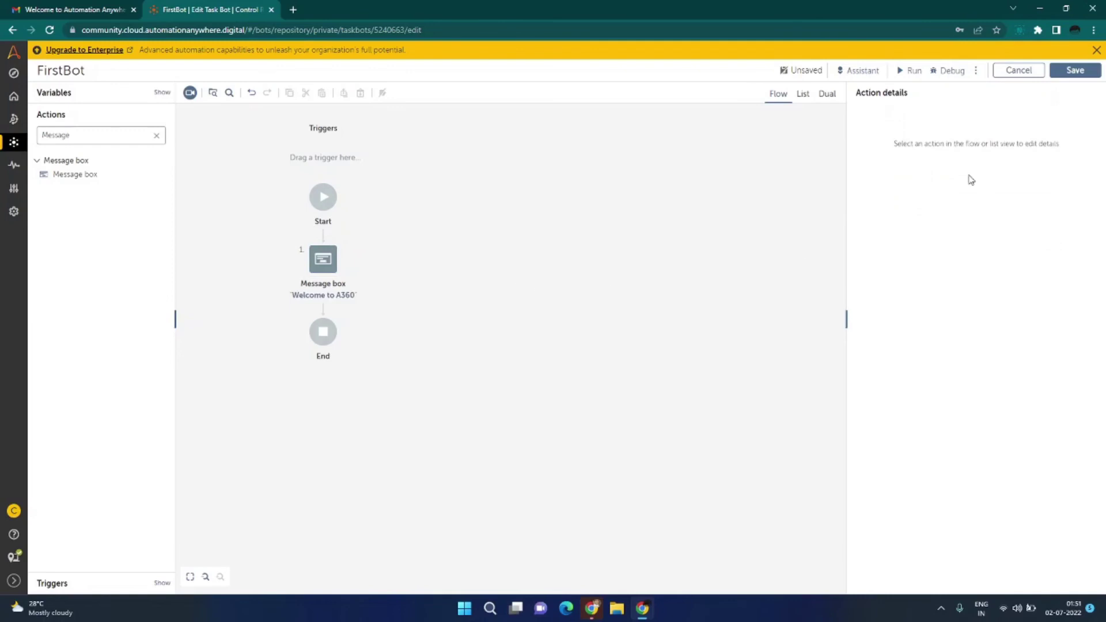
- Save and run FirstBot, then close the 'Welcome to A360' message and the run-successful notice
left_click(1071, 71)
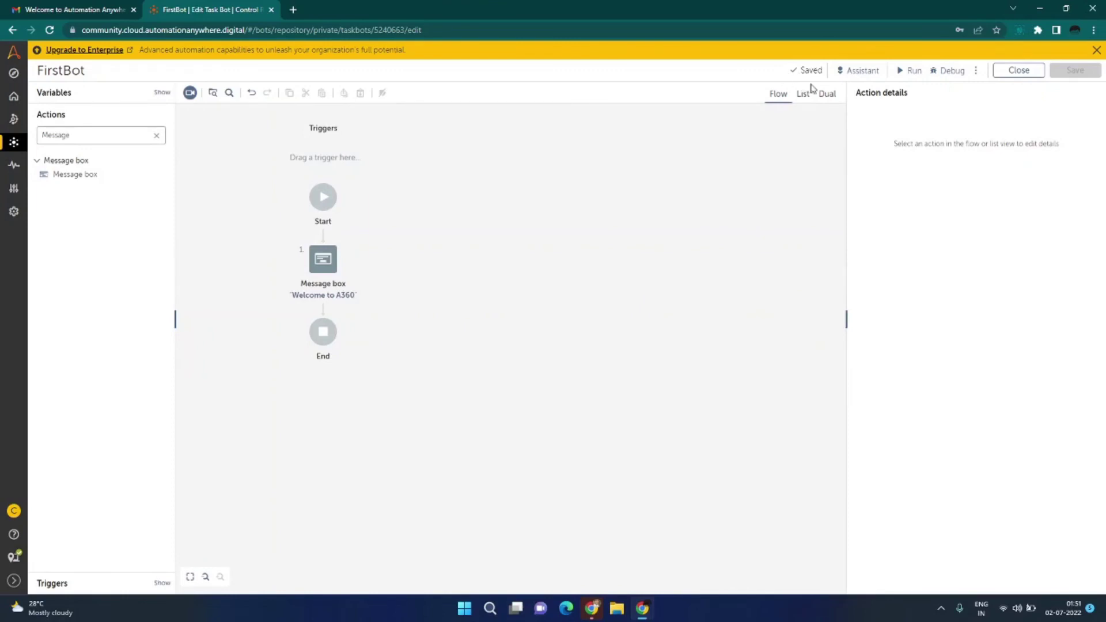
left_click(908, 72)
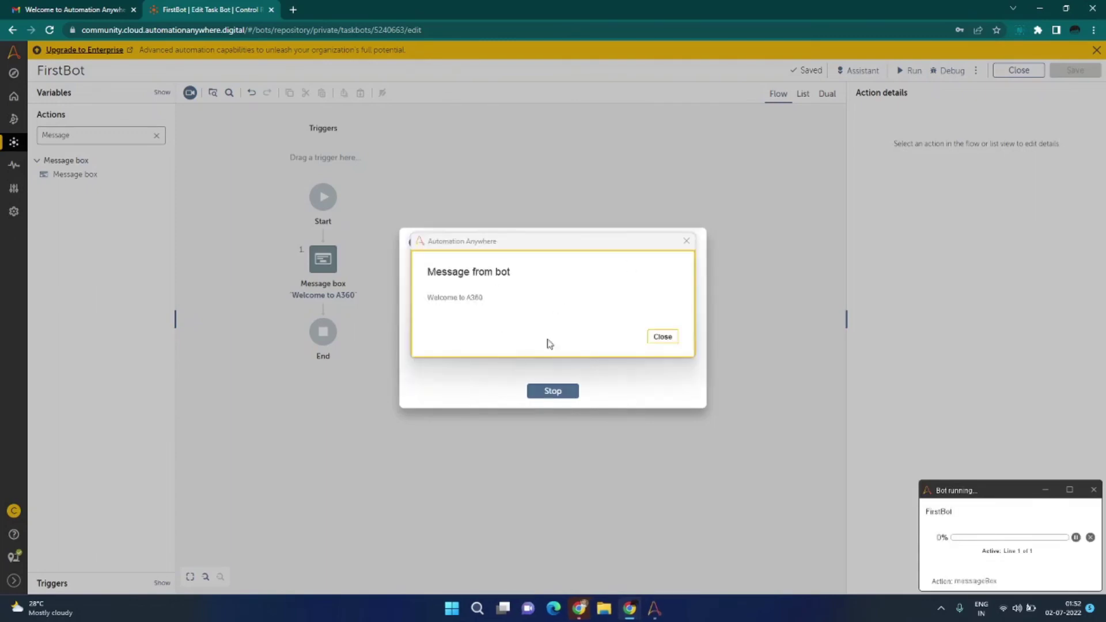
left_click_drag(497, 242, 592, 178)
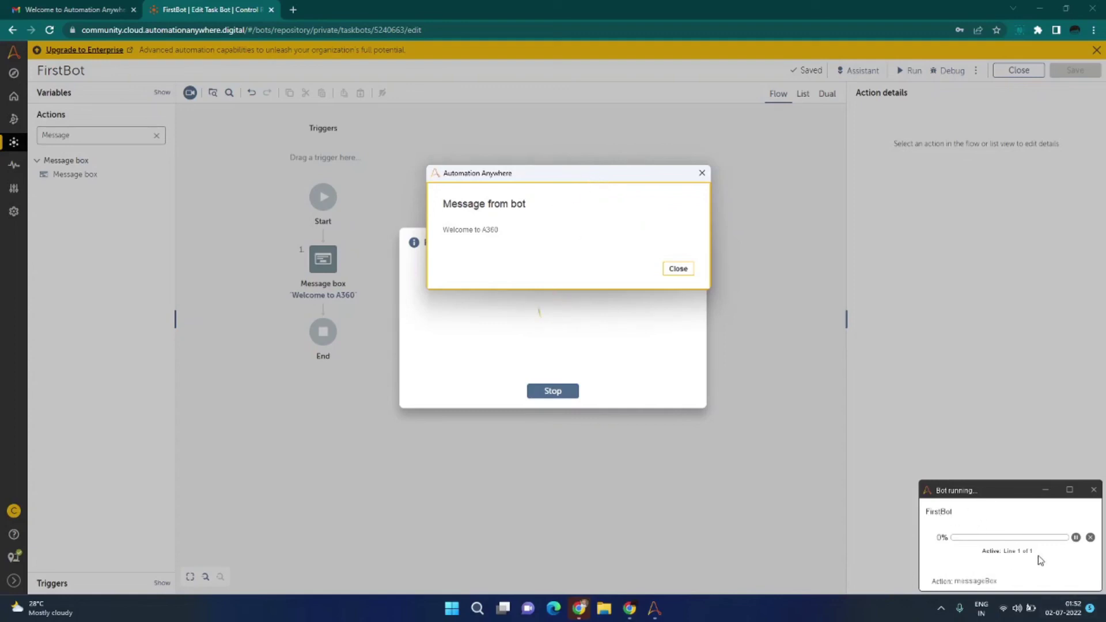
left_click(678, 269)
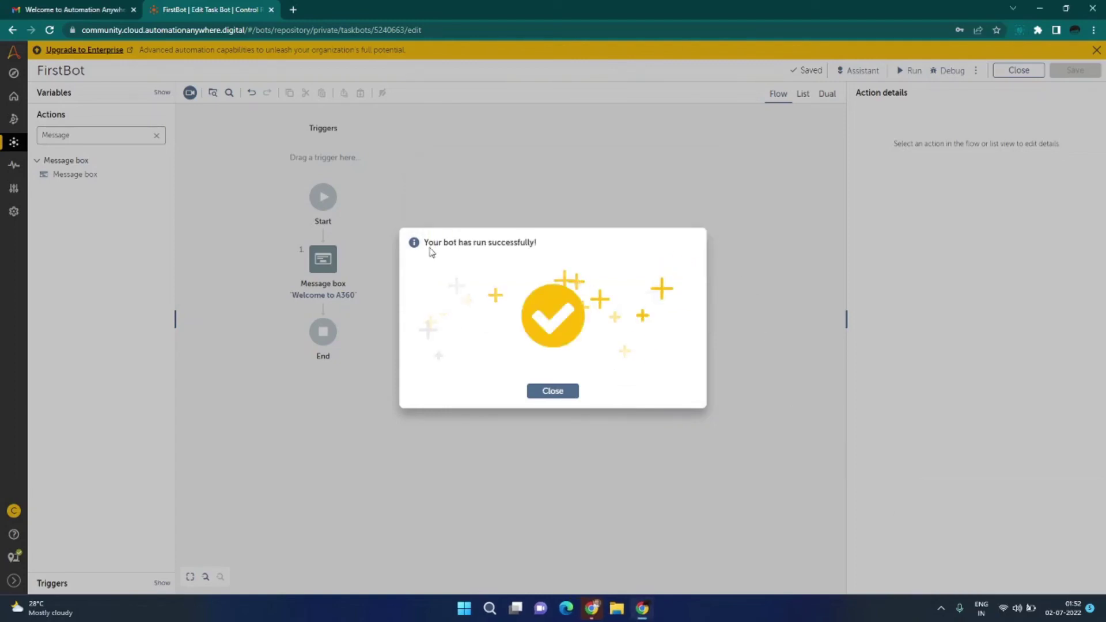
left_click(556, 394)
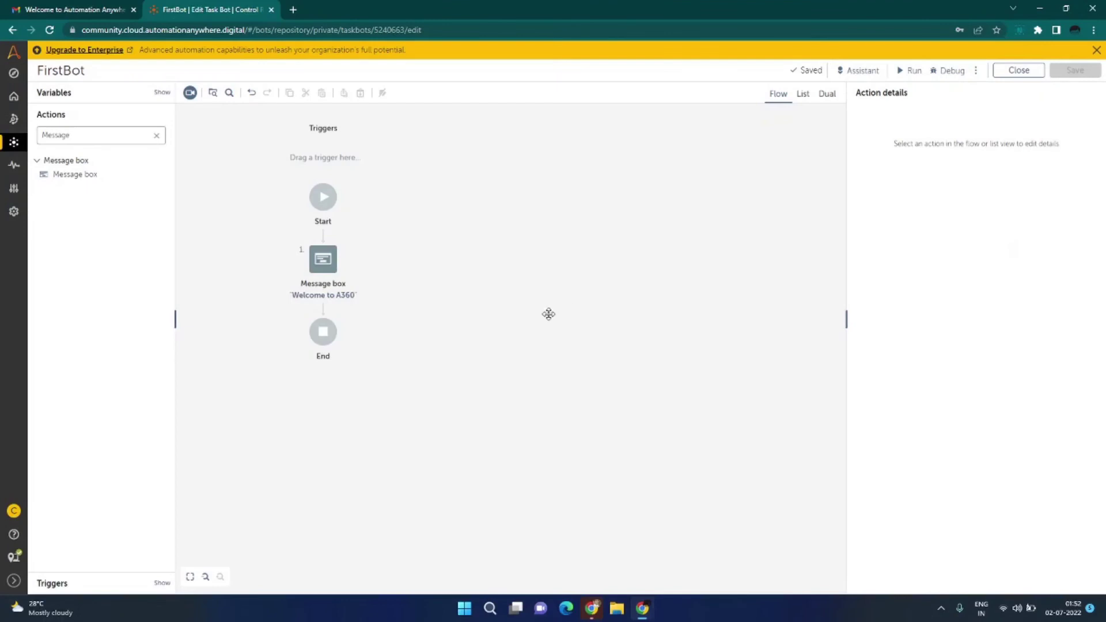